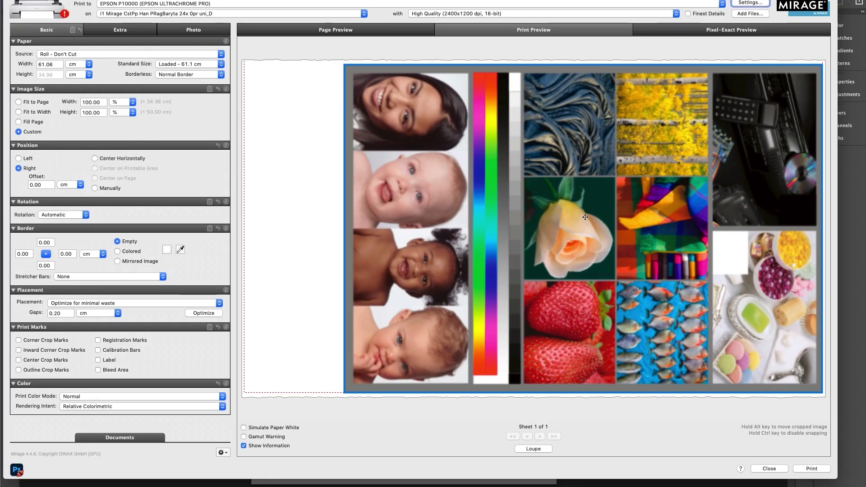
# Select the i1 Mirage CstPp Han PRagBaryta 24x 0pr uni_D media profile for the Epson P10000.
pyautogui.click(230, 14)
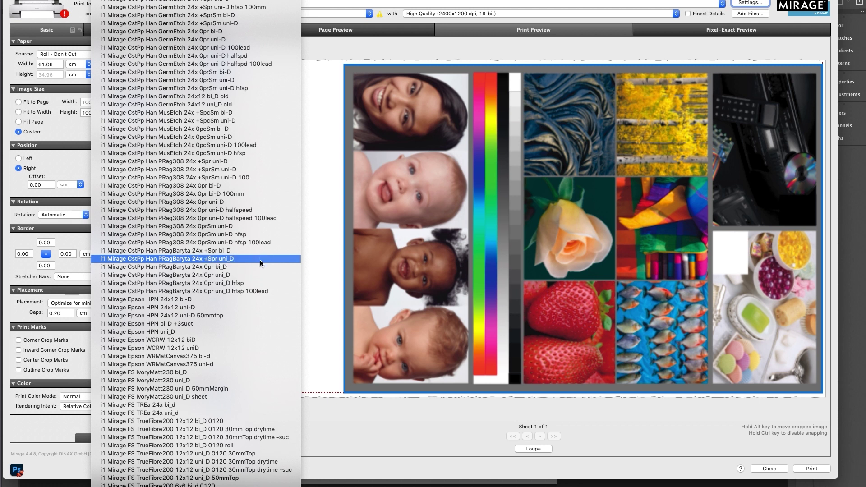
pyautogui.click(258, 275)
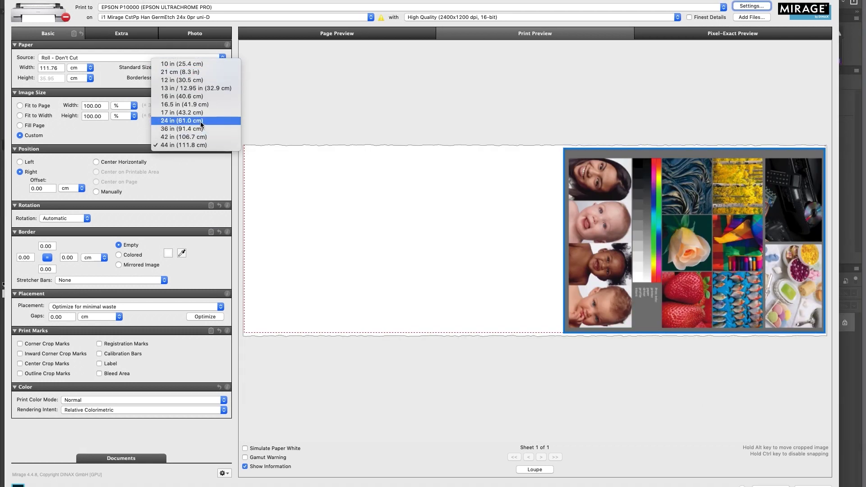
# Choose the 24 in (61.0 cm) standard roll paper size.
pyautogui.click(201, 121)
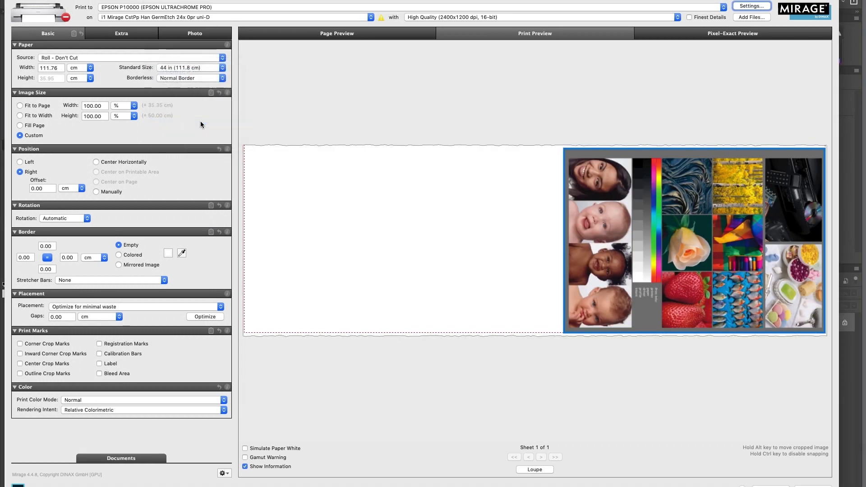